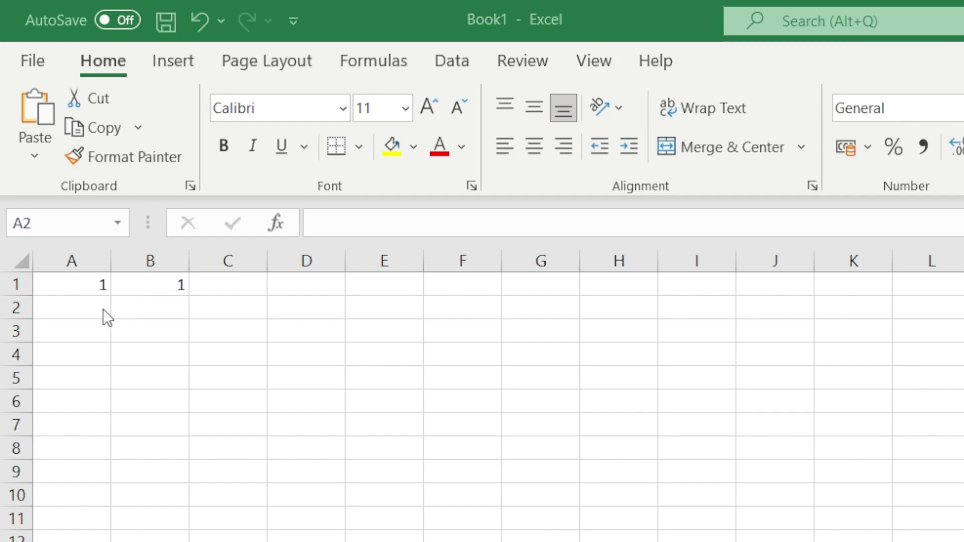
Enter a formula in cell A2 that adds the values of A1 and B1.
click(314, 223)
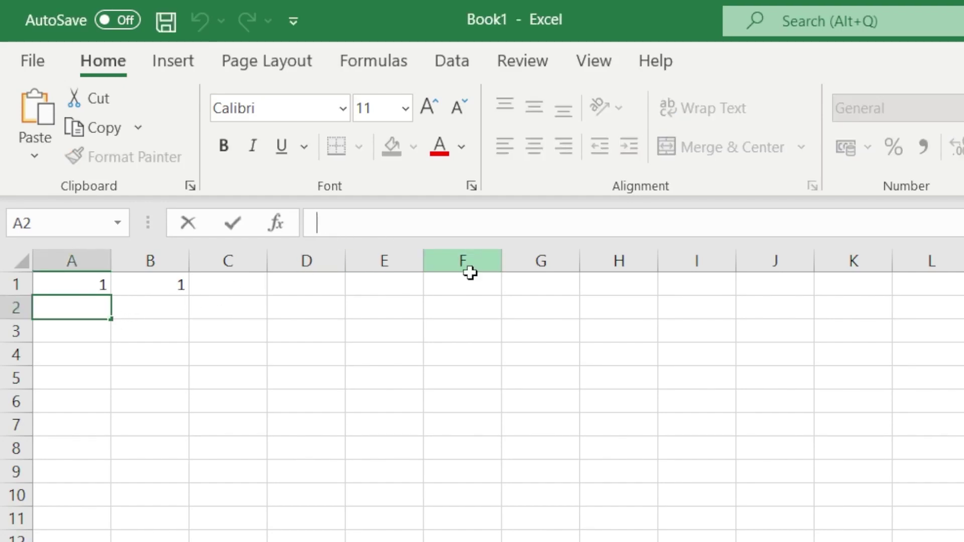
text(=)
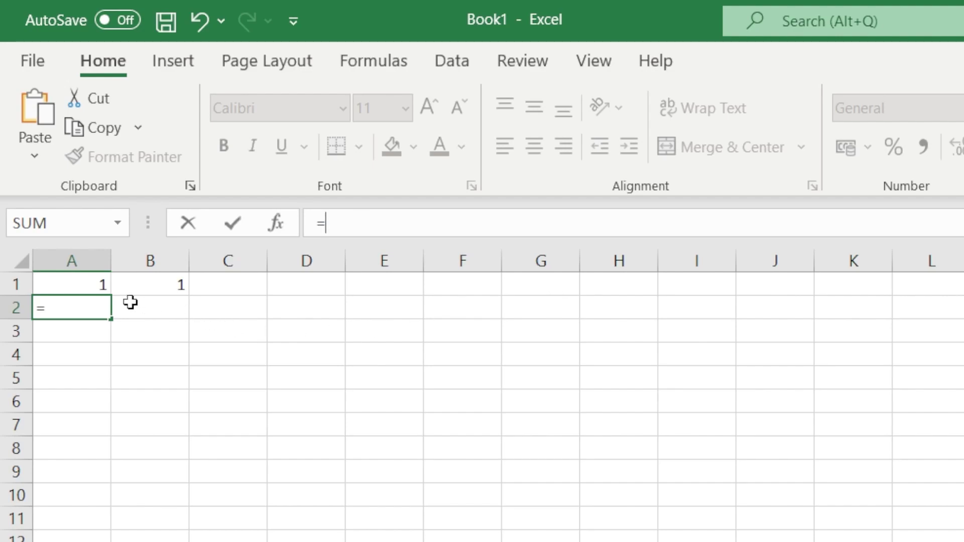
click(83, 285)
text(+)
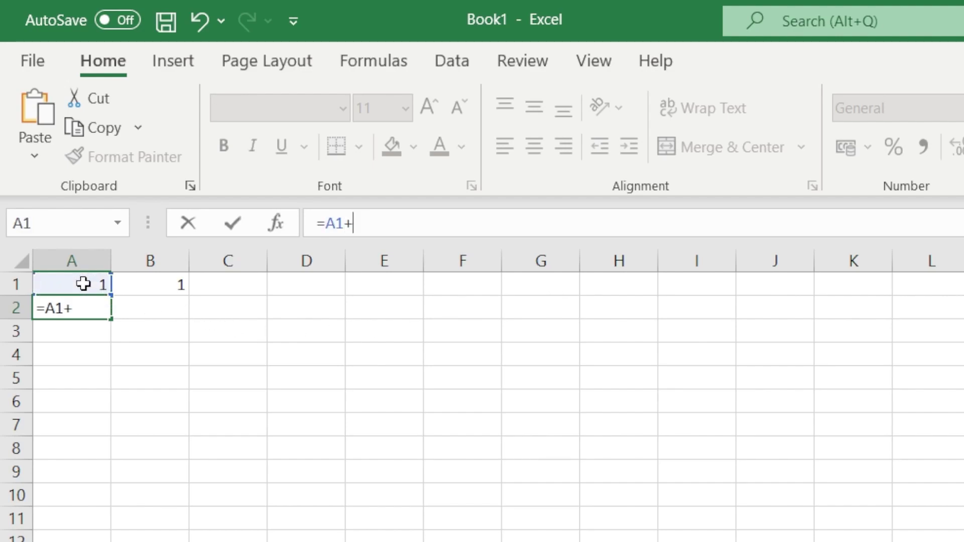
click(155, 291)
key(Return)
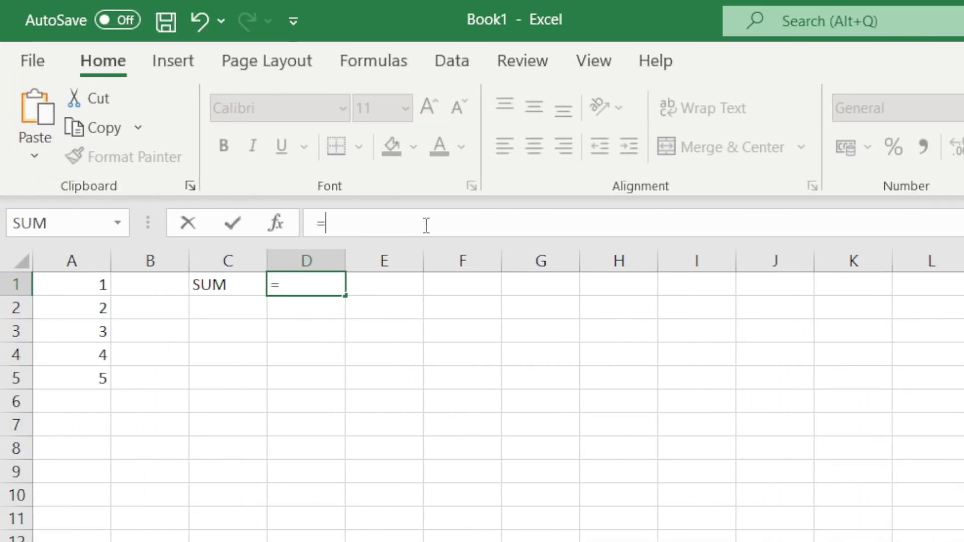
Complete the formula in cell D1 as a SUM of the range A1:A5.
text(S)
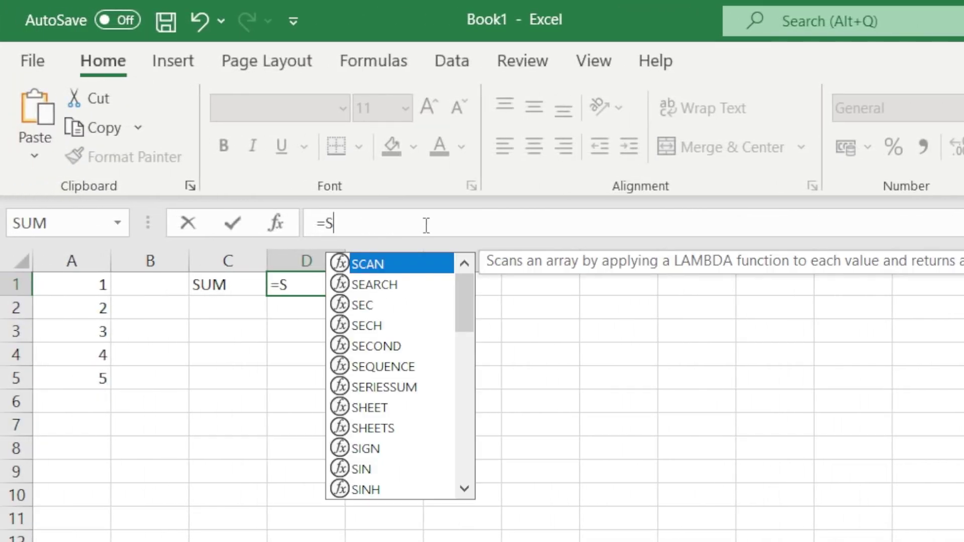
text(UM()
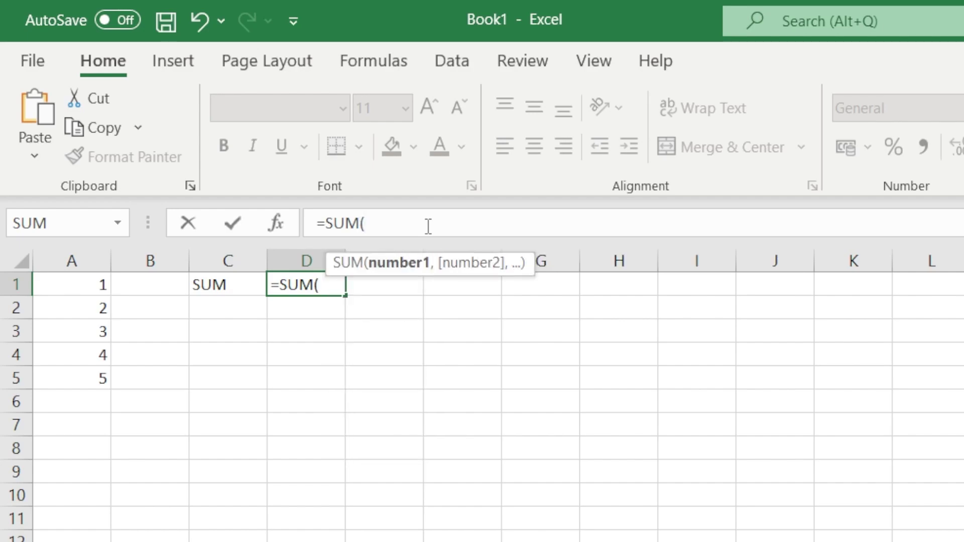
drag(87, 284, 95, 370)
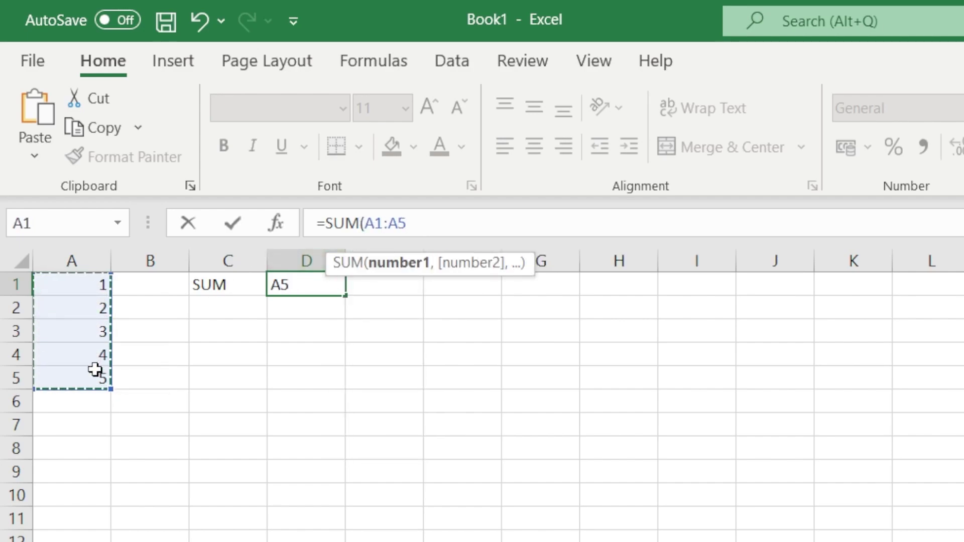
key(Return)
Enter a SUMIF formula in the Total cell E2 with range A1:A6, criteria E1 and sum range B1:B6.
click(386, 305)
text(=)
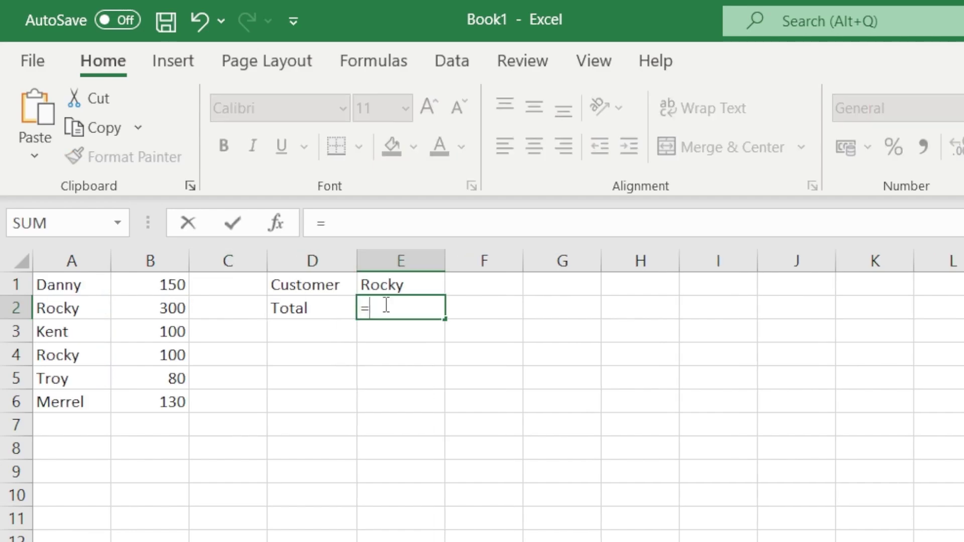
text(SUMIF()
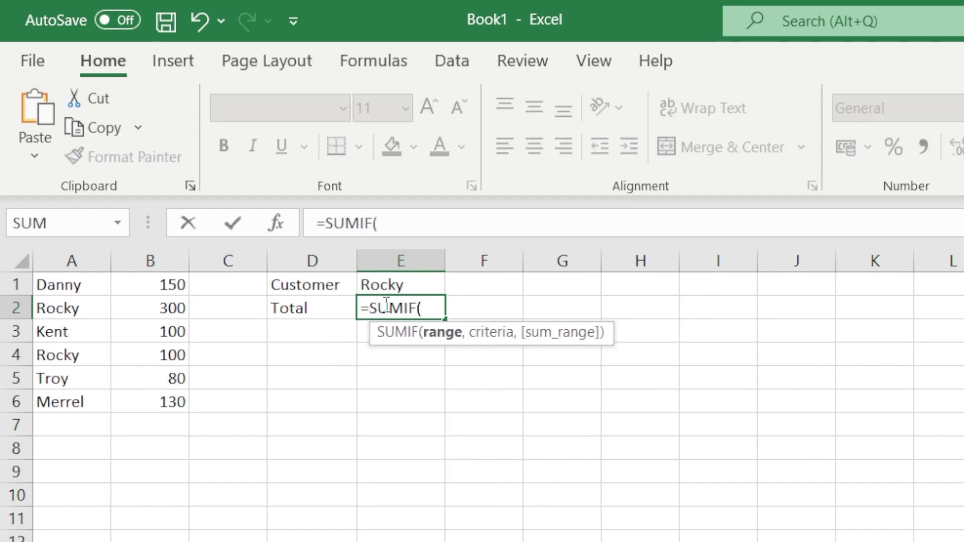
drag(71, 282, 74, 398)
text(,)
click(384, 285)
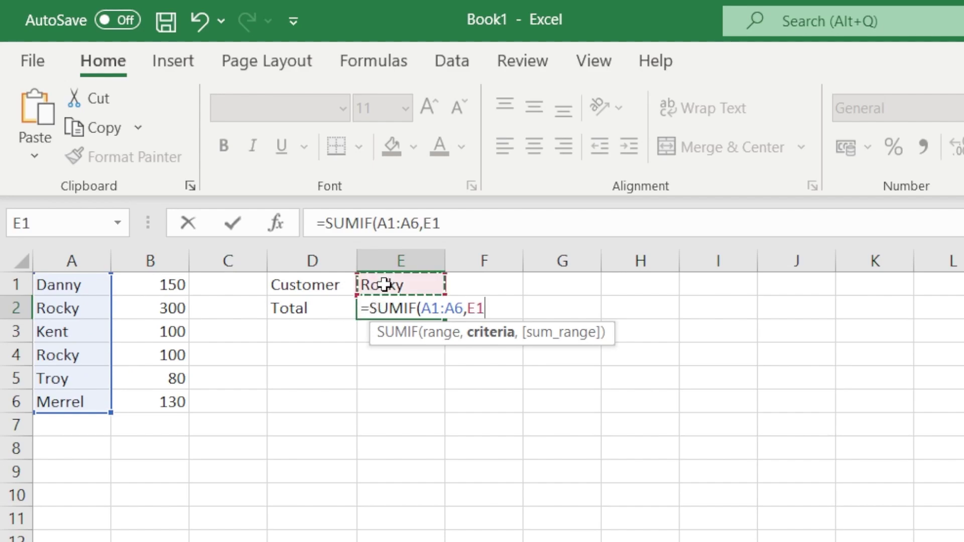
text(,)
drag(162, 282, 150, 402)
key(Return)
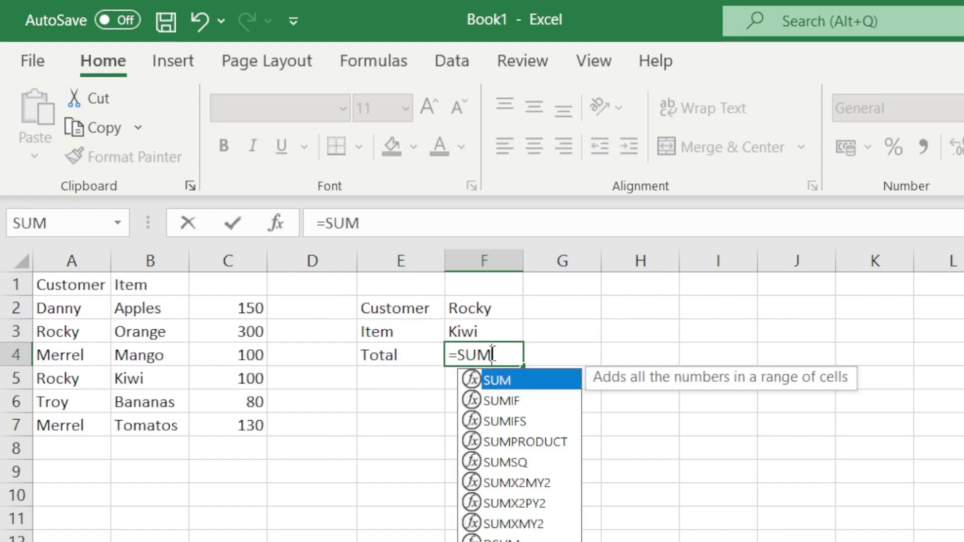
Complete a SUMIFS formula in the Total cell F4 that sums C2:C7 where A2:A7 matches F2 and B2:B7 matches F3.
text(IFS()
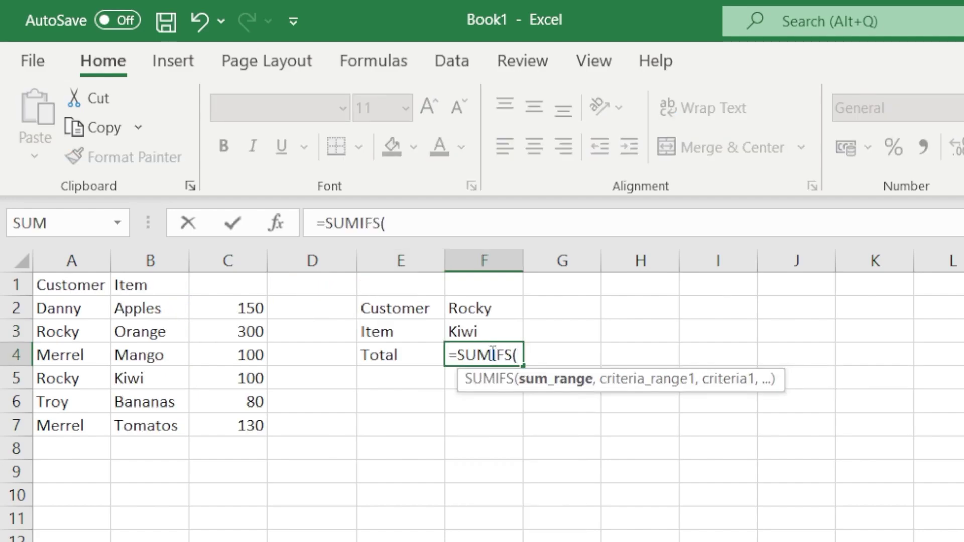
drag(243, 312, 229, 427)
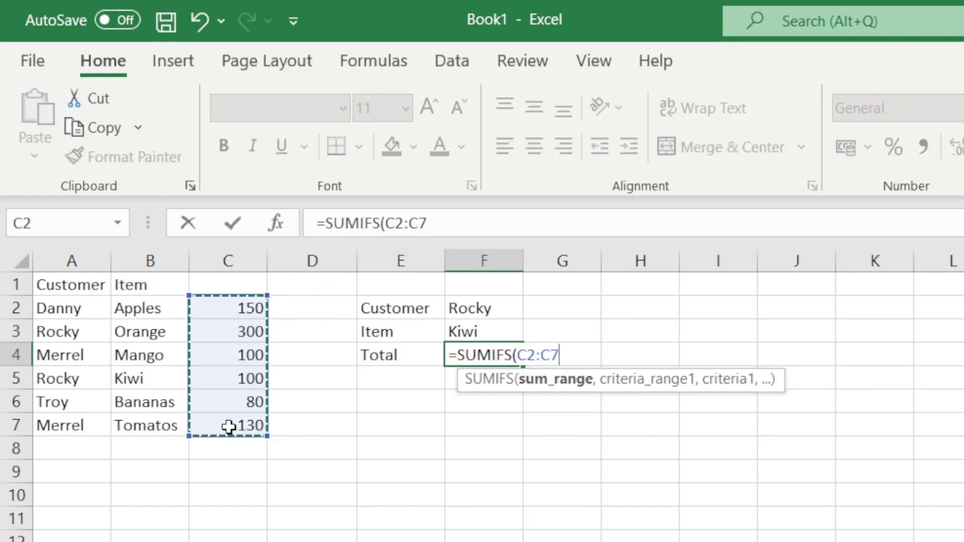
text(,)
click(68, 309)
drag(69, 309, 65, 424)
text(,)
click(477, 304)
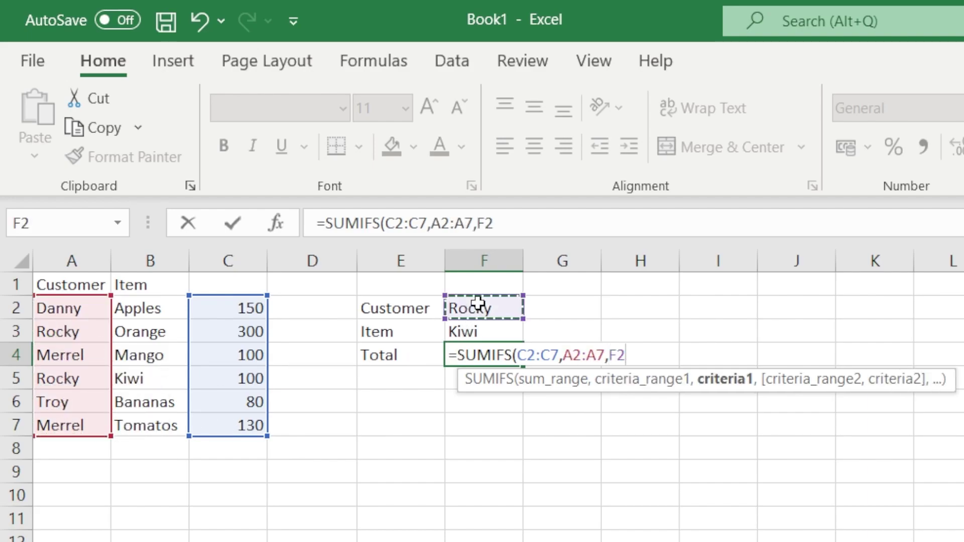
text(,)
drag(170, 310, 155, 427)
text(,)
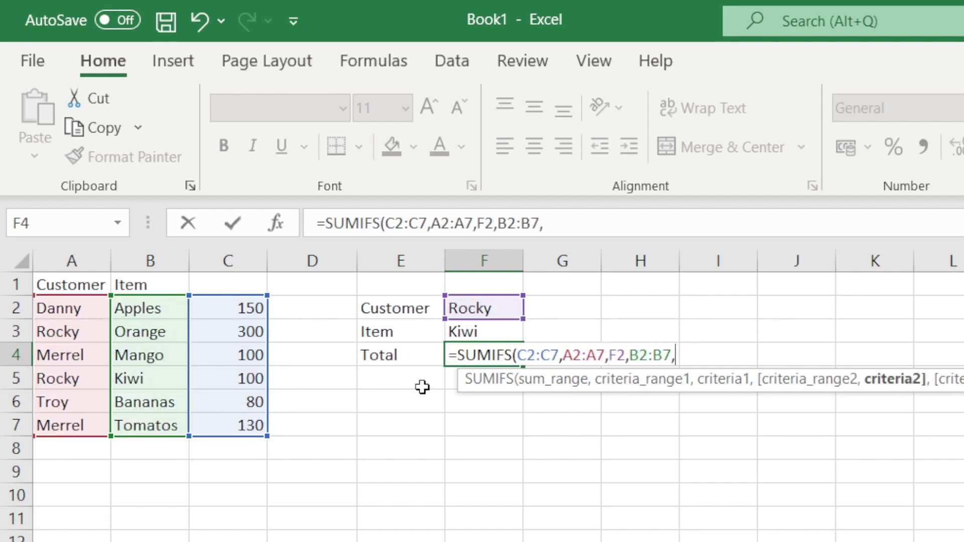
click(453, 329)
key(Return)
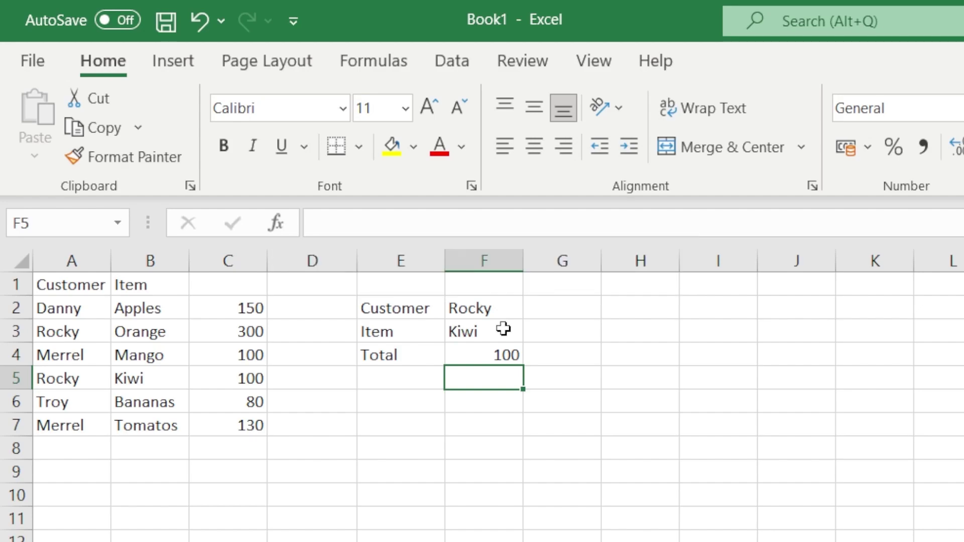
click(831, 68)
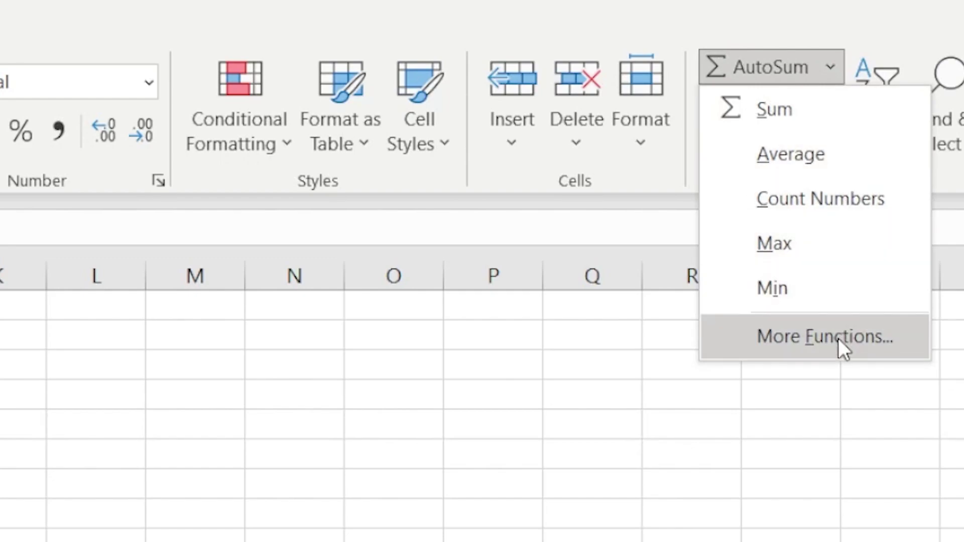
click(839, 494)
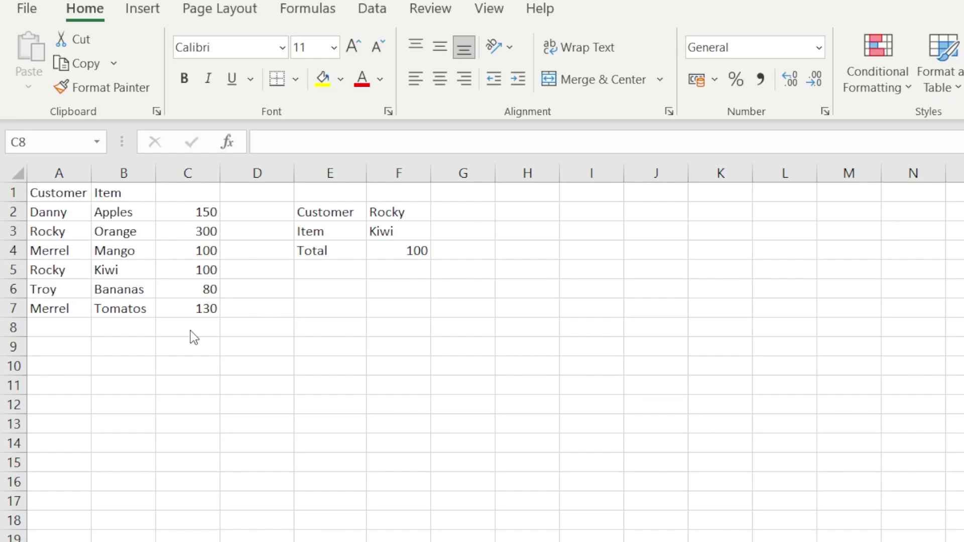
Total the amounts in C2:C7 with AutoSum in cell C8.
click(191, 331)
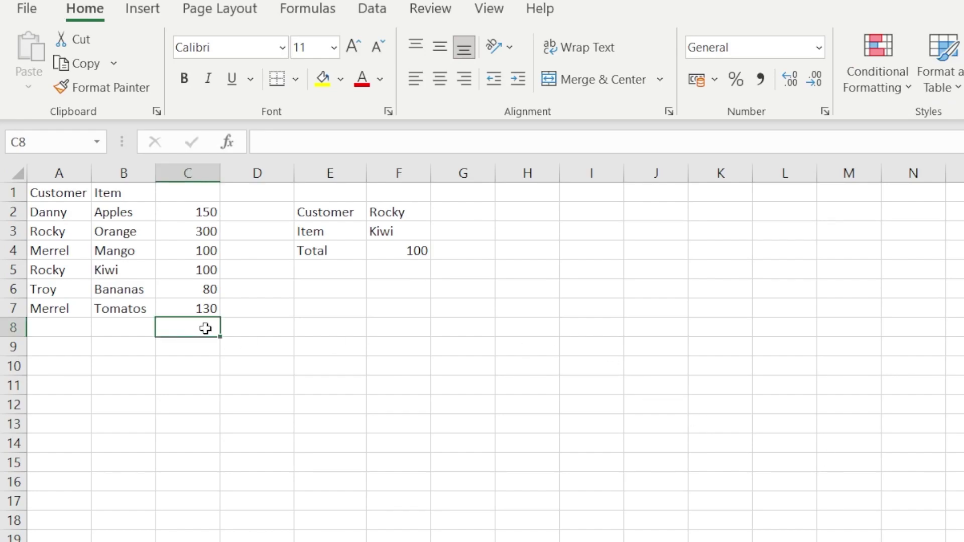
key(alt+equal)
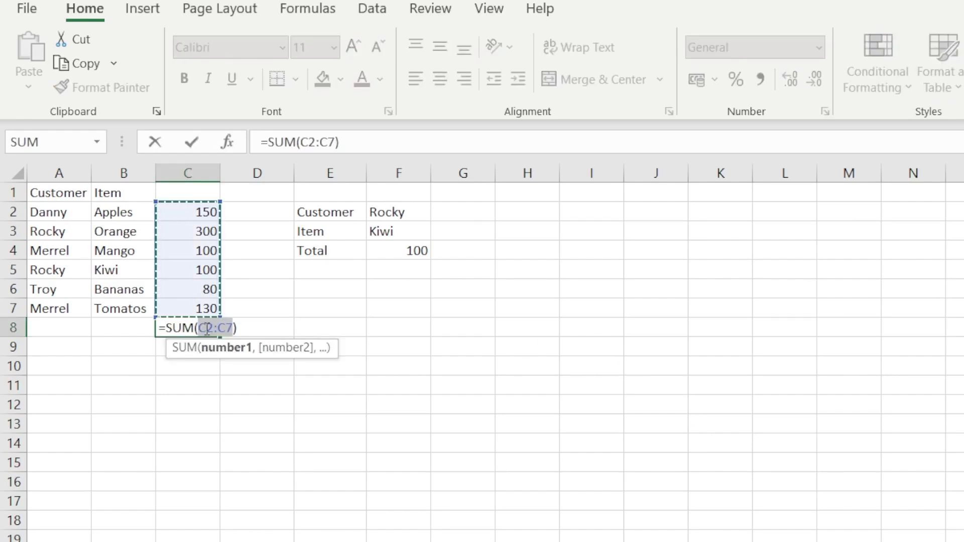
key(Return)
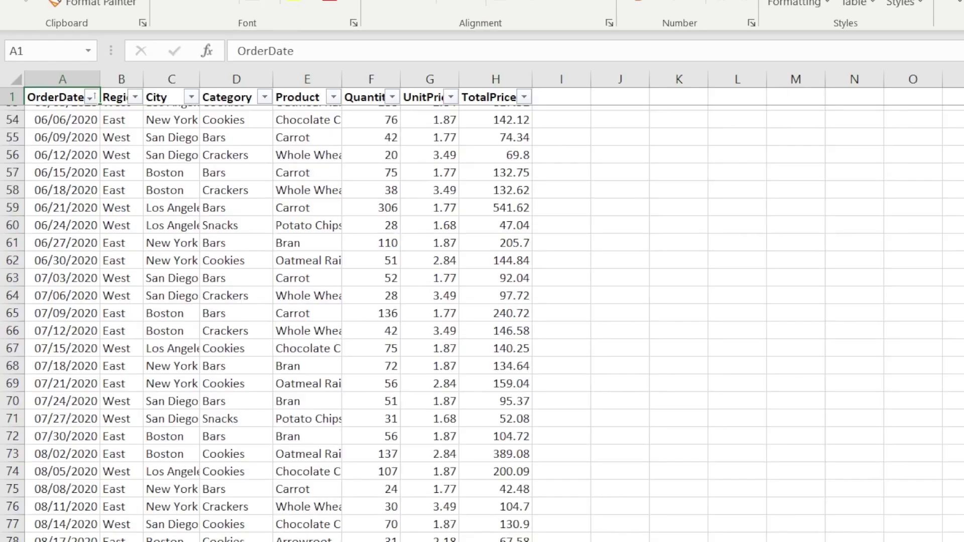
scroll(482, 321, down, 3)
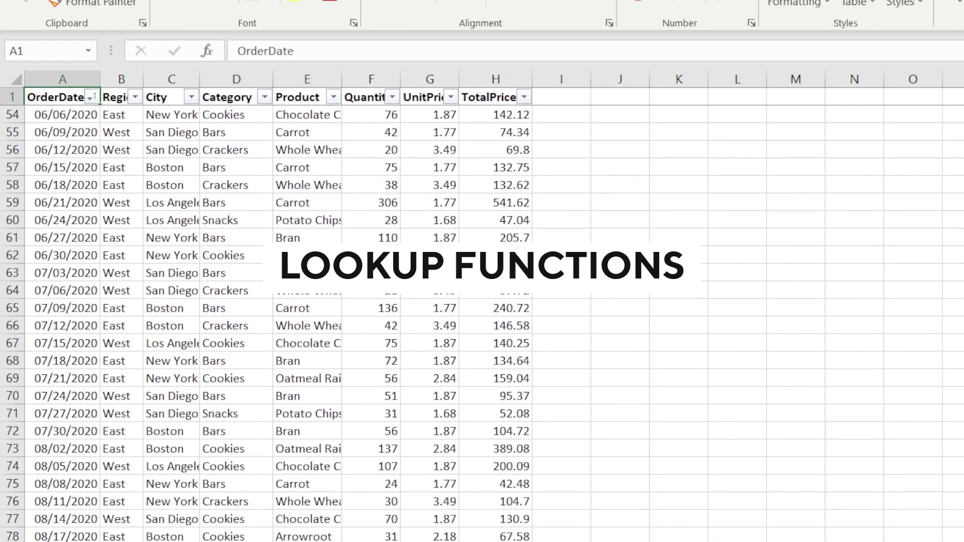
scroll(482, 321, down, 3)
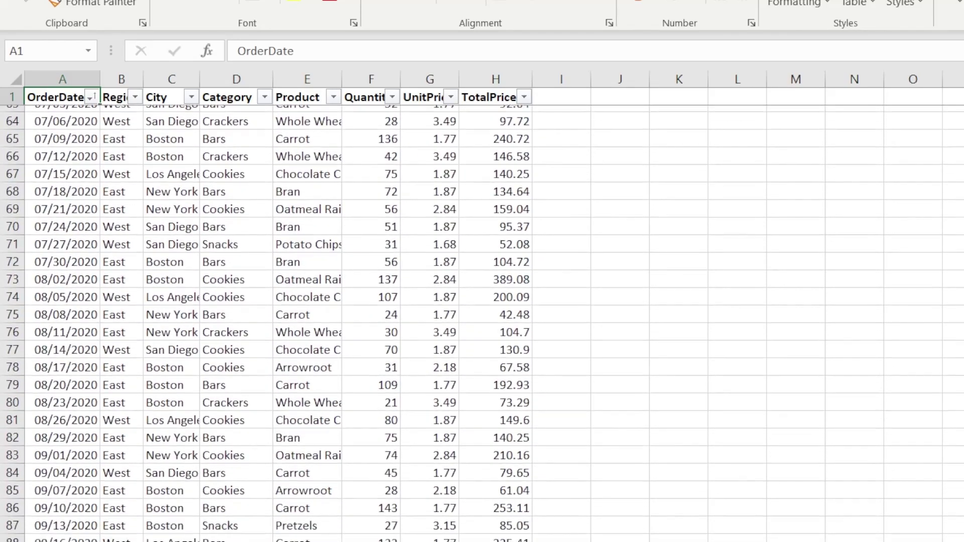
scroll(482, 321, down, 2)
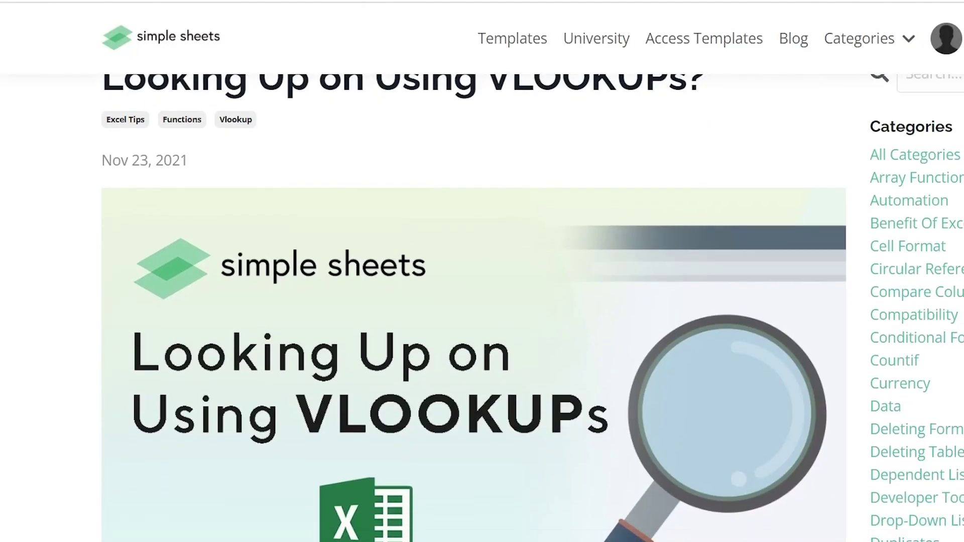
Read the Simple Sheets blog article on VLOOKUP in the browser, including the function's general structure and worked examples.
scroll(482, 302, down, 5)
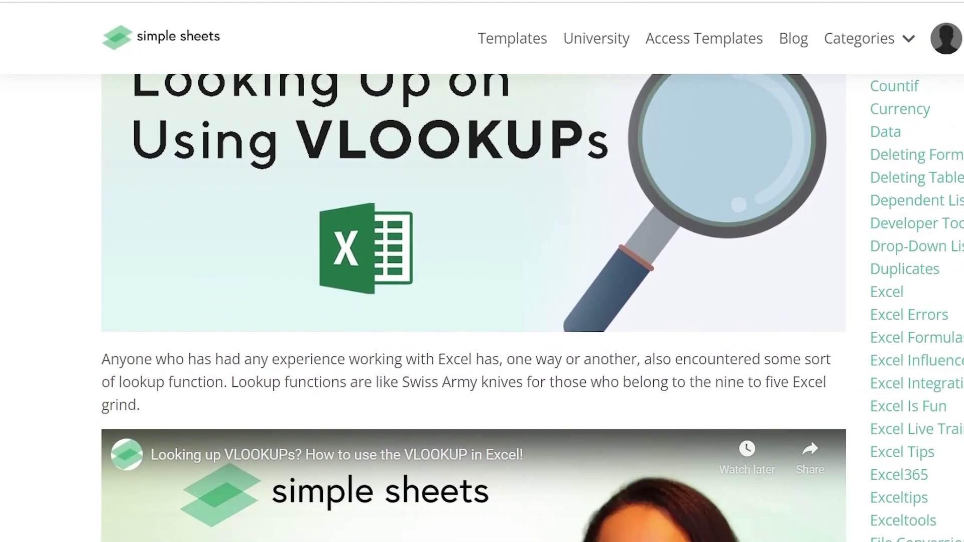
scroll(482, 301, down, 15)
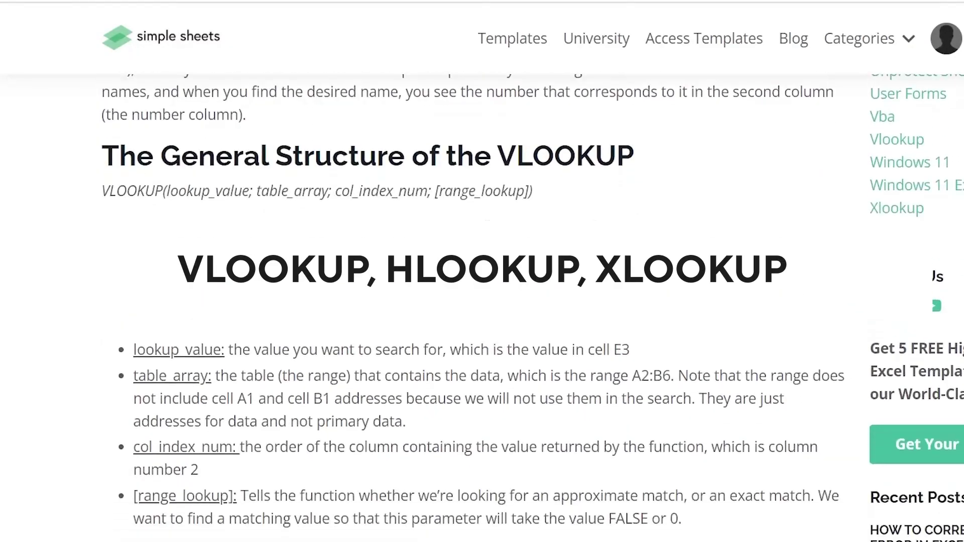
scroll(482, 301, down, 1)
scroll(482, 301, down, 9)
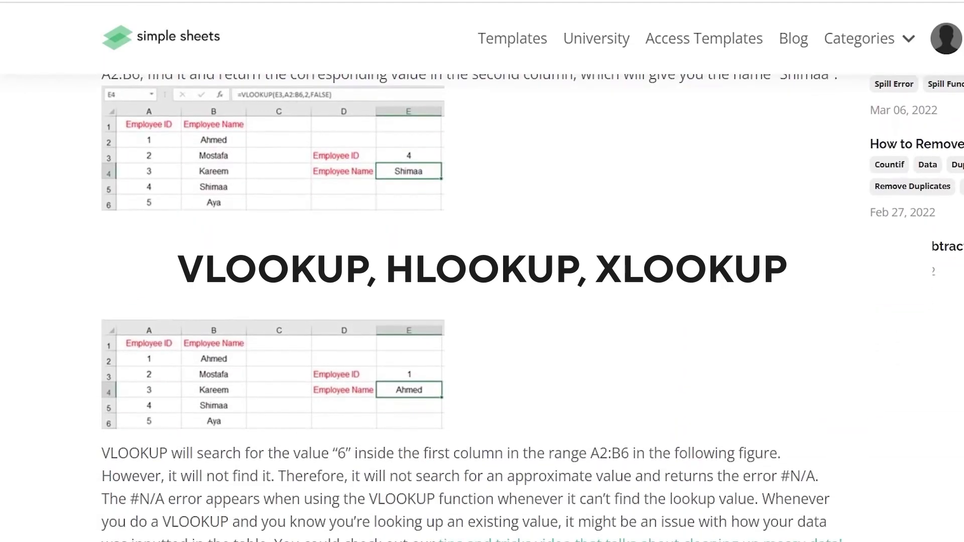
scroll(482, 301, down, 11)
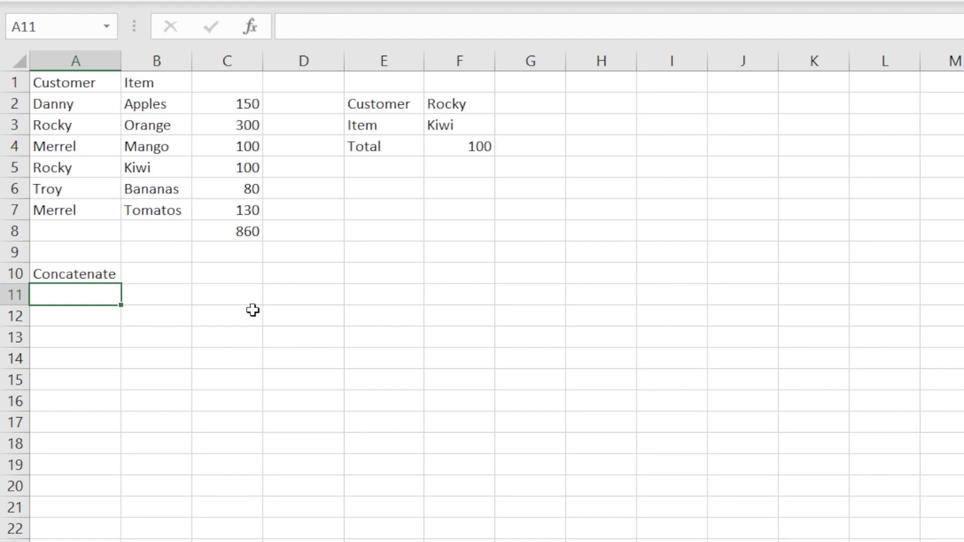
Enter a CONCATENATE formula in cell A11 of the Excel sheet that joins the texts of A7 and B7.
text(=CONCATEN)
key(Tab)
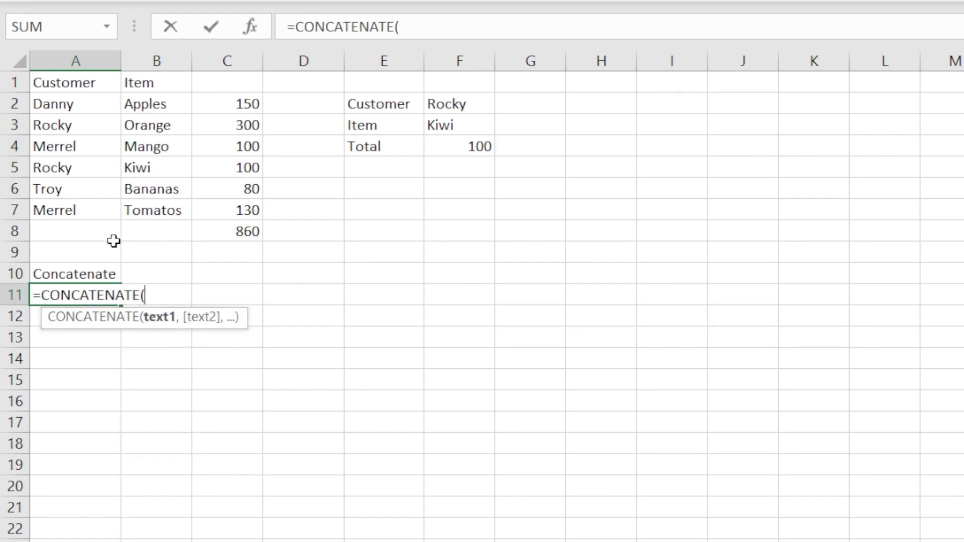
click(100, 217)
text(,)
click(154, 212)
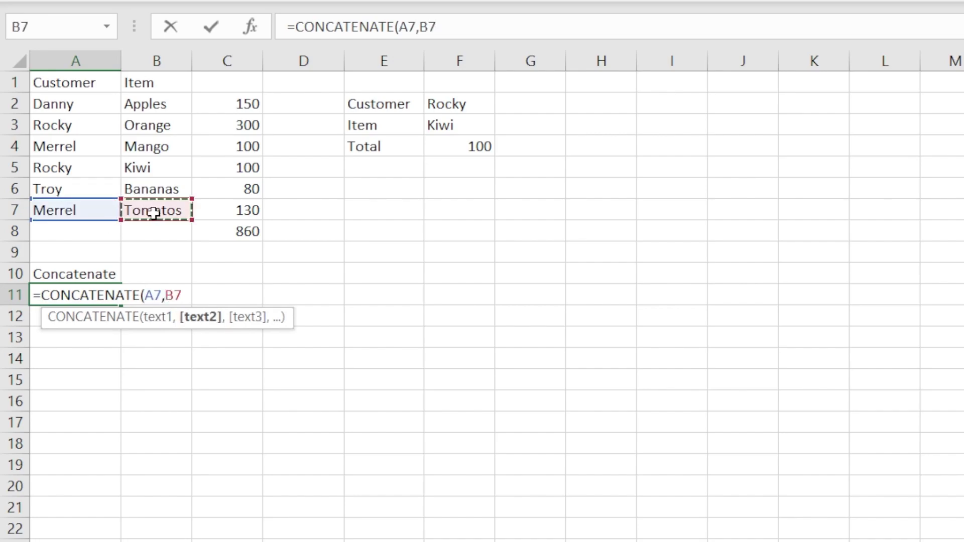
key(Return)
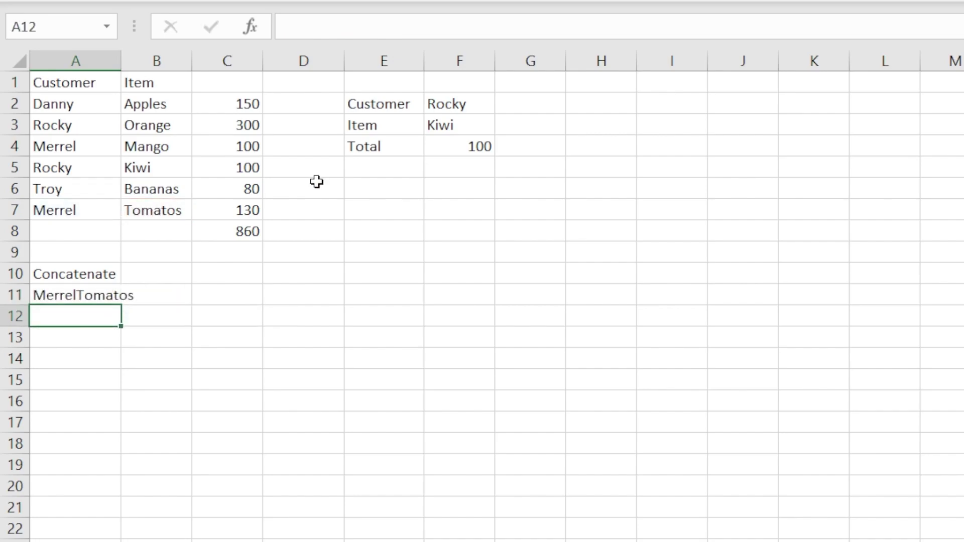
Join the texts of A7 and B7 in cell A12 with a formula using the & operator.
text(=)
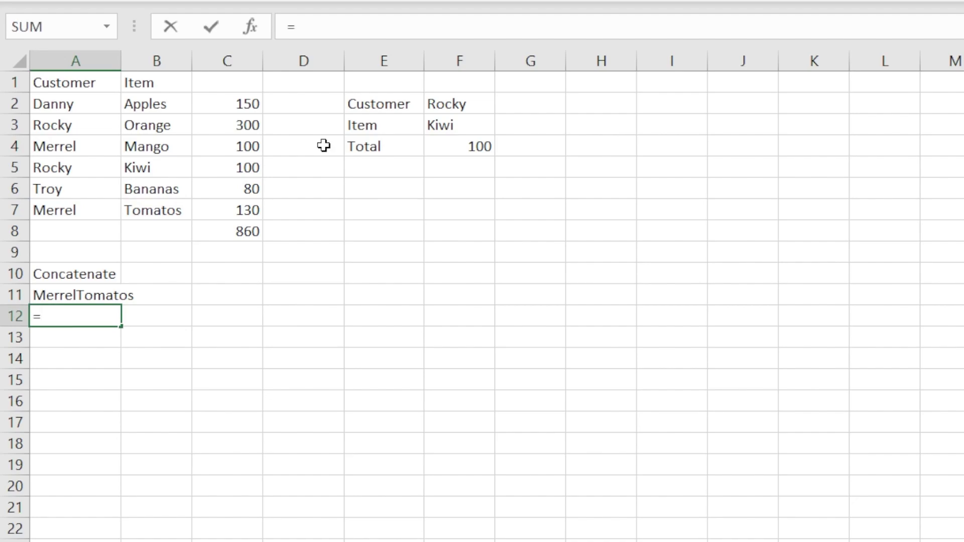
click(98, 213)
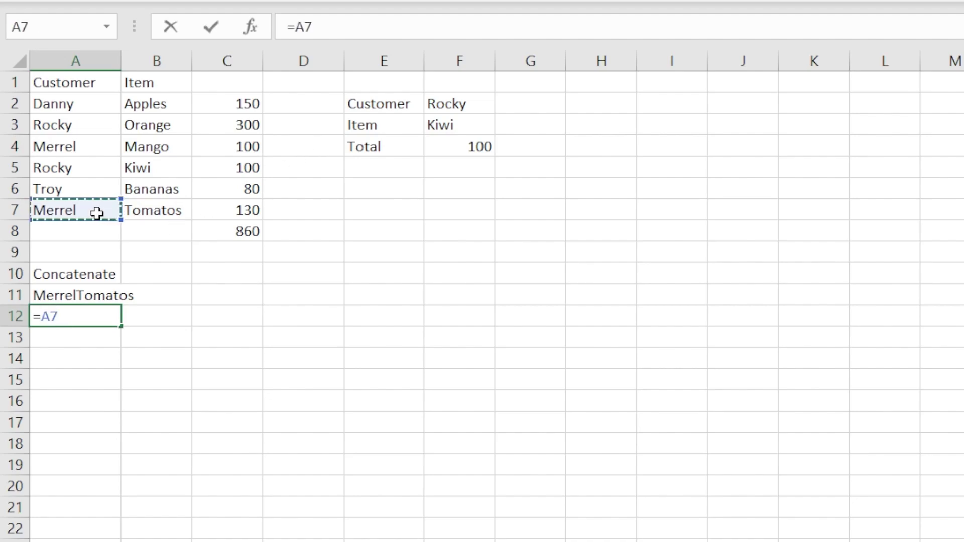
text(&)
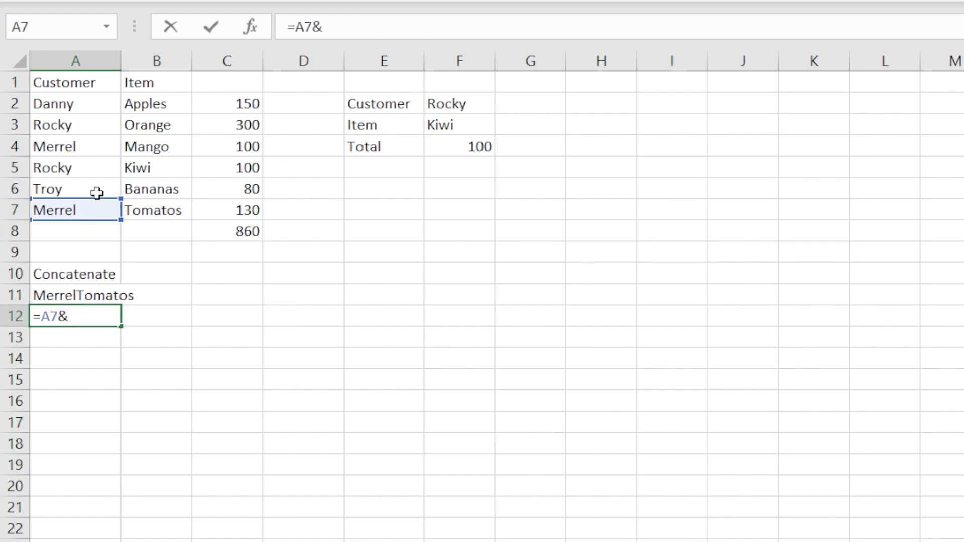
click(151, 210)
key(Return)
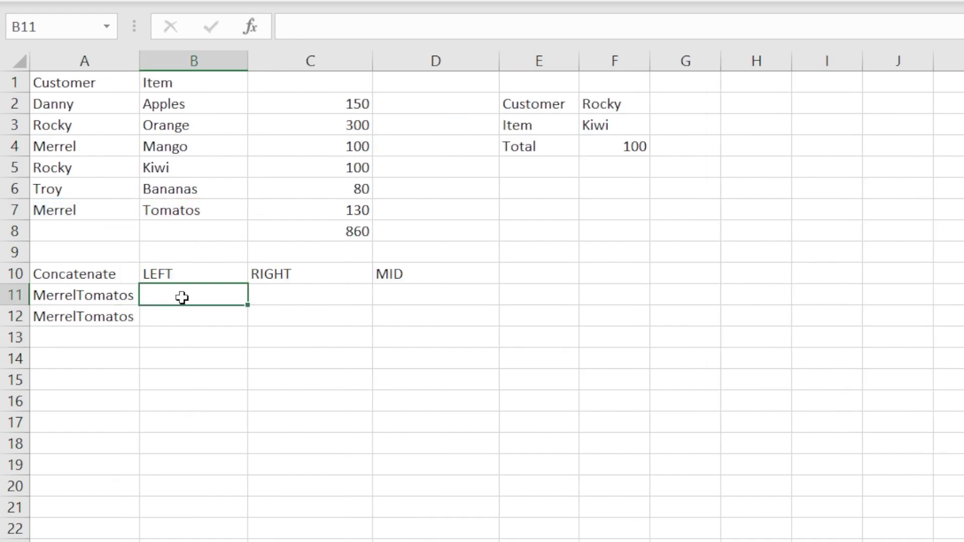
Enter a LEFT formula in cell B11 that extracts the first 7 characters of A11.
text(=LEFT()
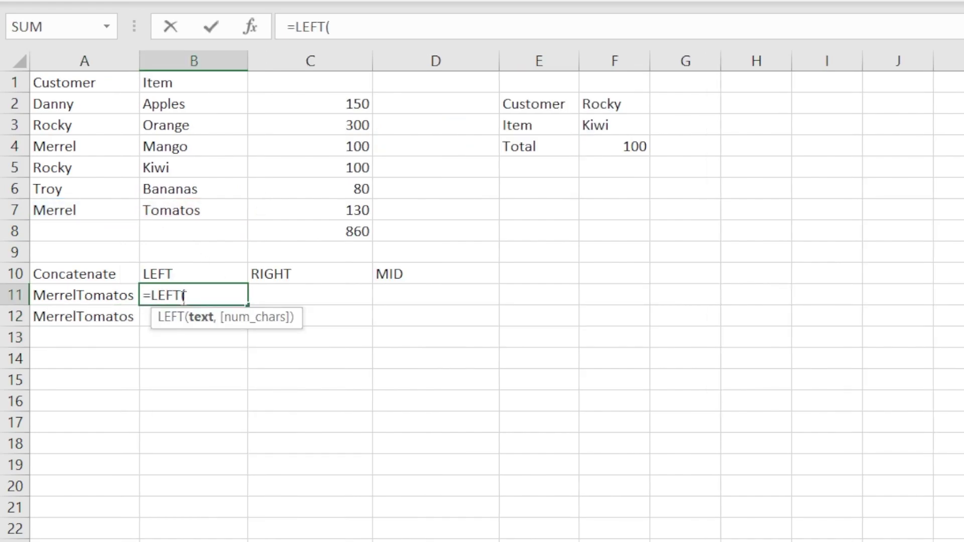
click(58, 293)
text(,7)
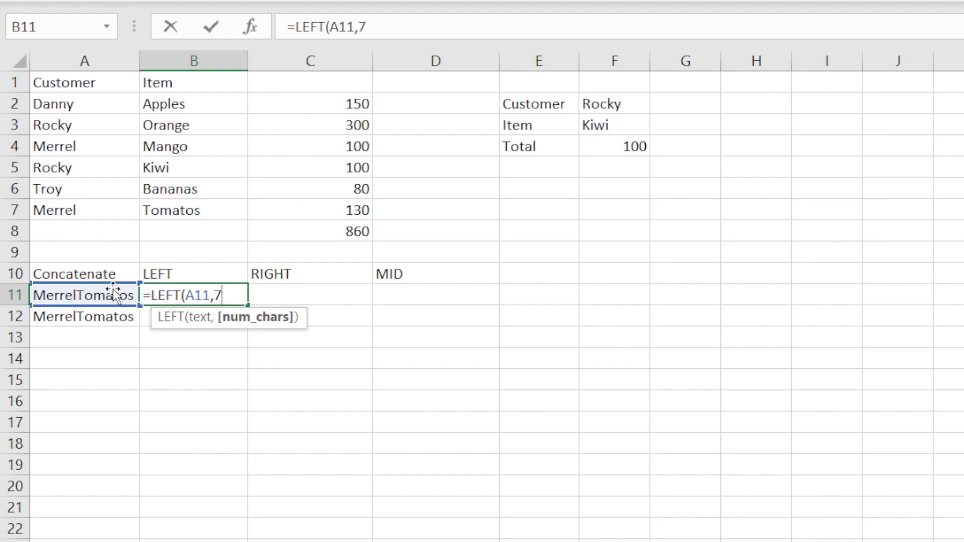
key(Return)
Enter a RIGHT formula in cell C11 that extracts the last 6 characters of A11.
click(279, 294)
text(=RIGHT()
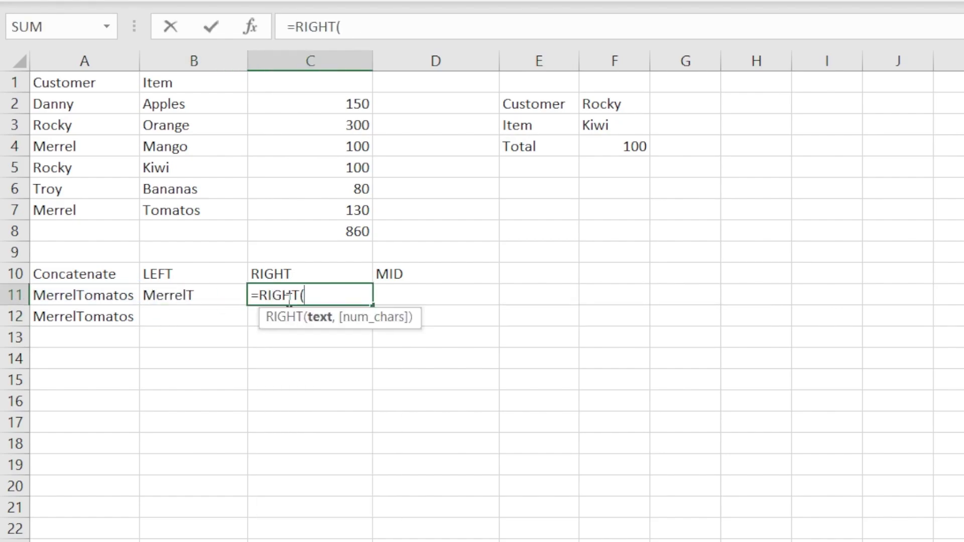
click(134, 295)
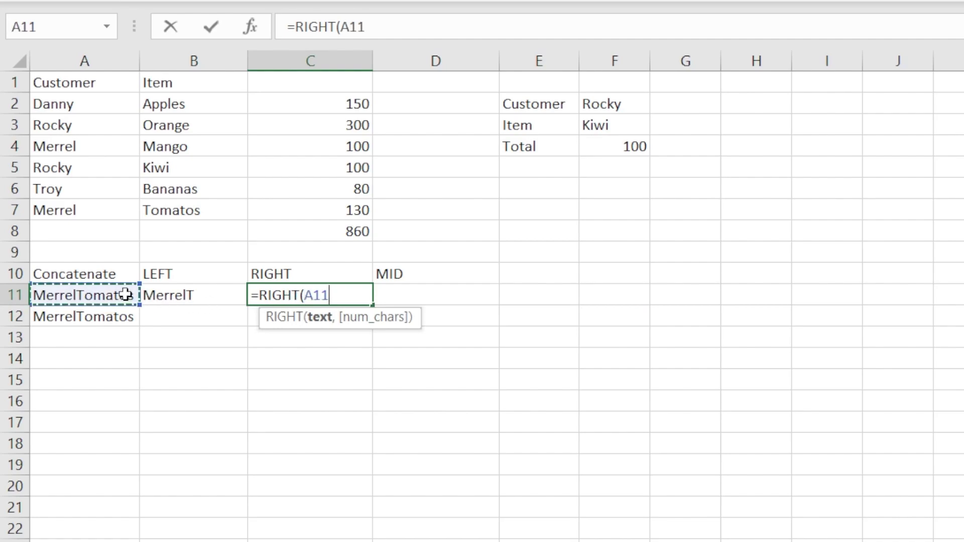
text(,6)
key(Return)
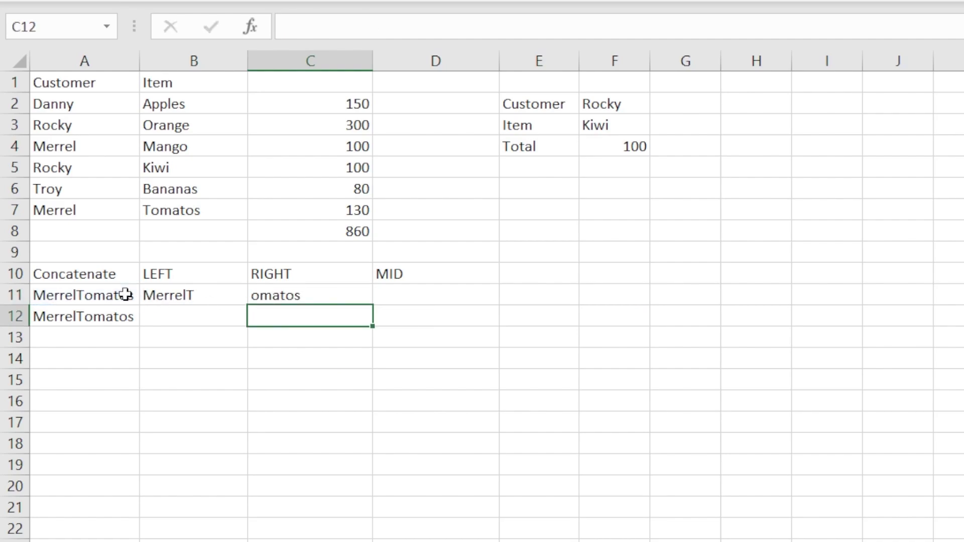
Enter a MID formula in cell D11 that extracts 5 characters of A11 starting at character 2.
click(397, 298)
text(=MID()
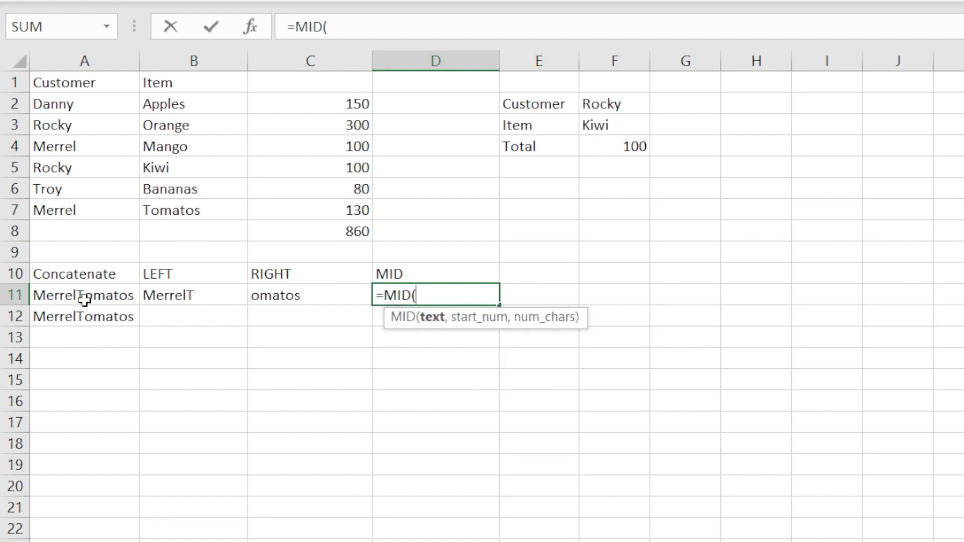
click(85, 298)
text(,)
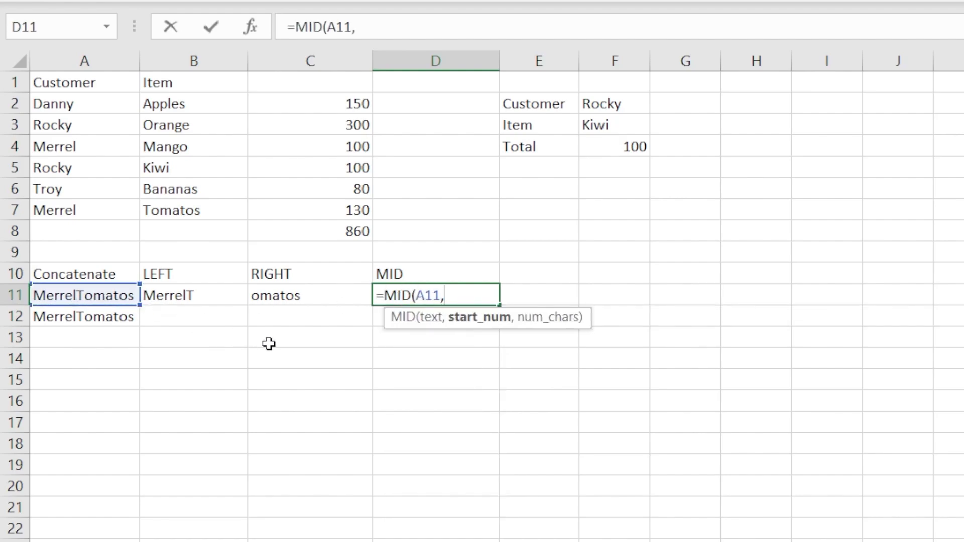
text(2,5)
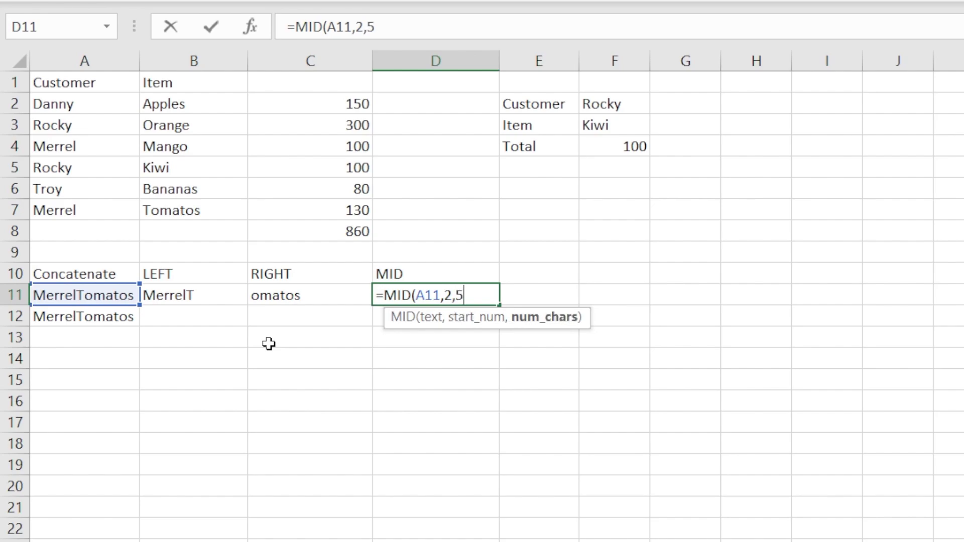
key(Return)
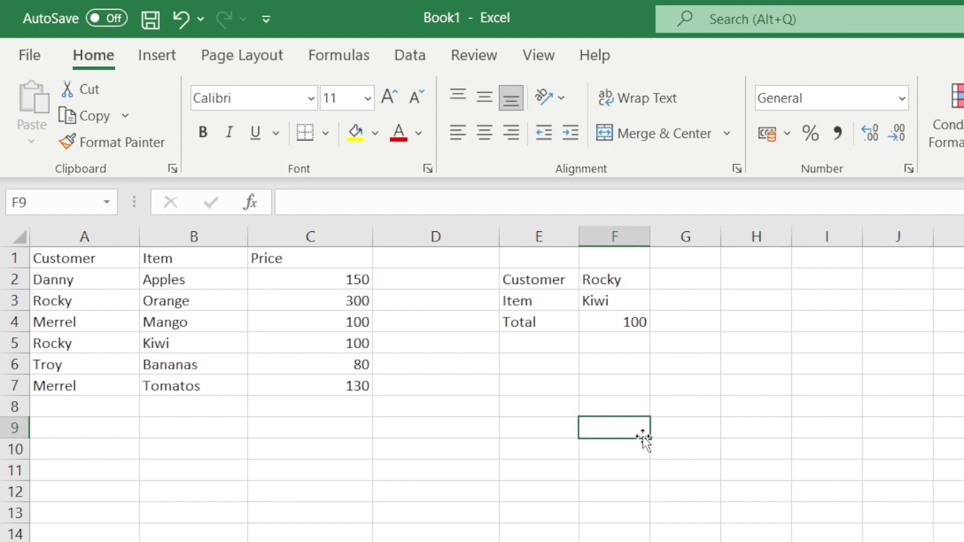
click(184, 293)
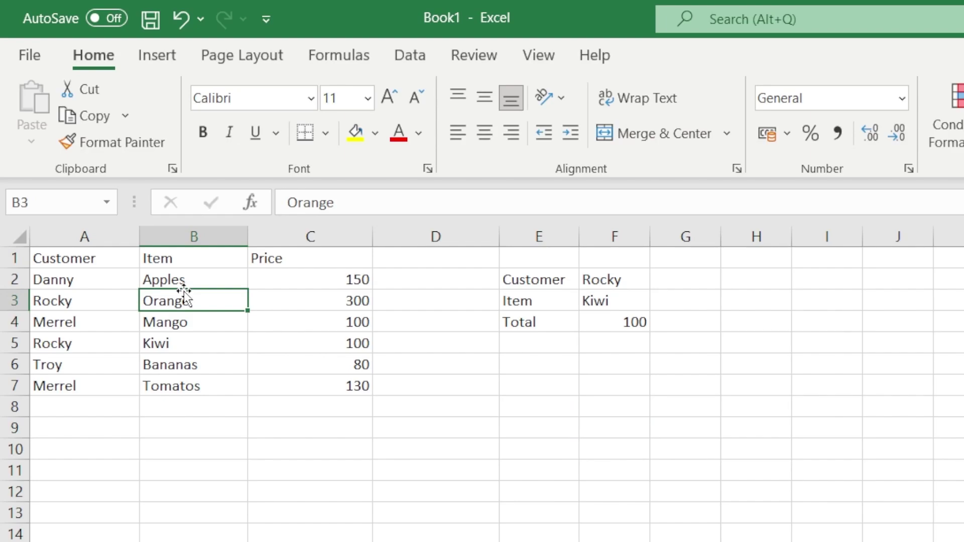
click(157, 54)
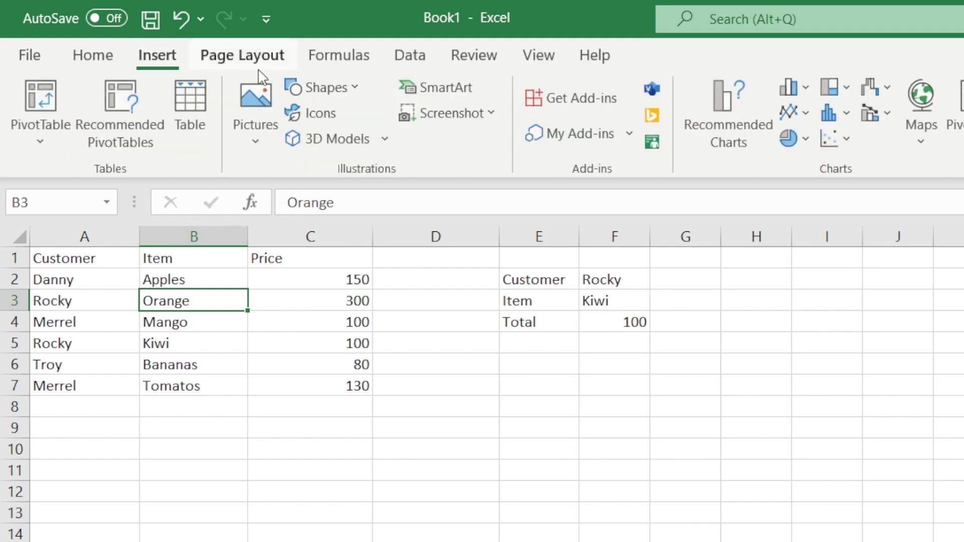
scroll(159, 139, up, 1)
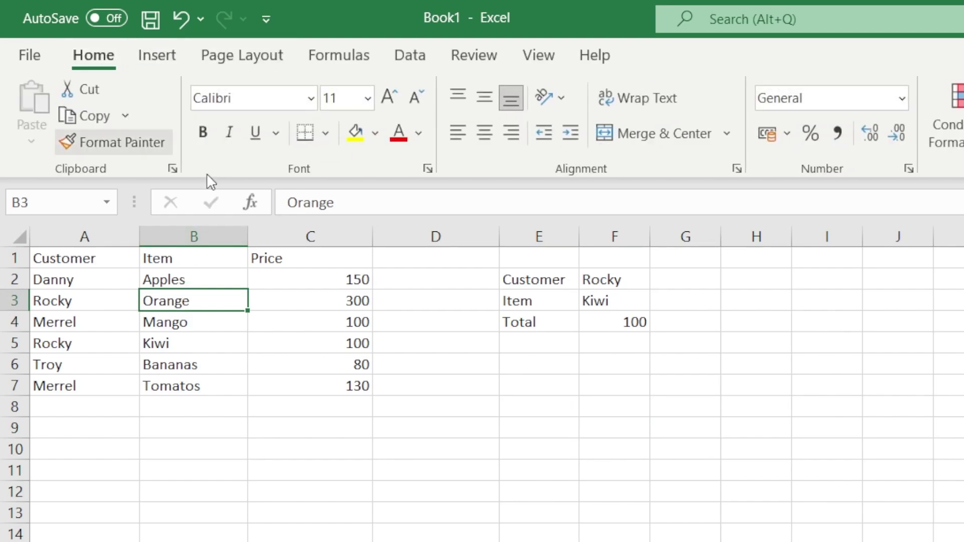
click(749, 448)
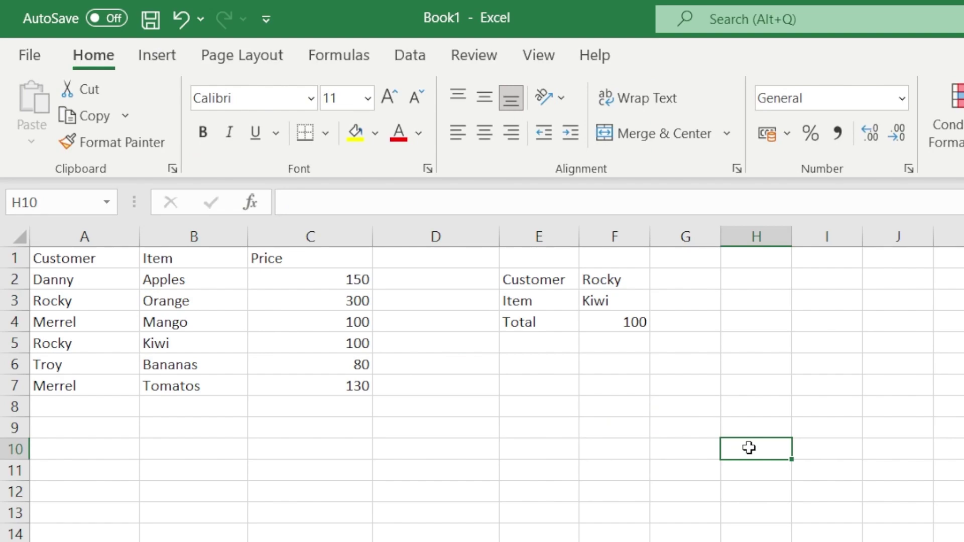
Convert the range A1:C7 into a table with headers and dismiss the Analyze Data suggestion.
click(206, 347)
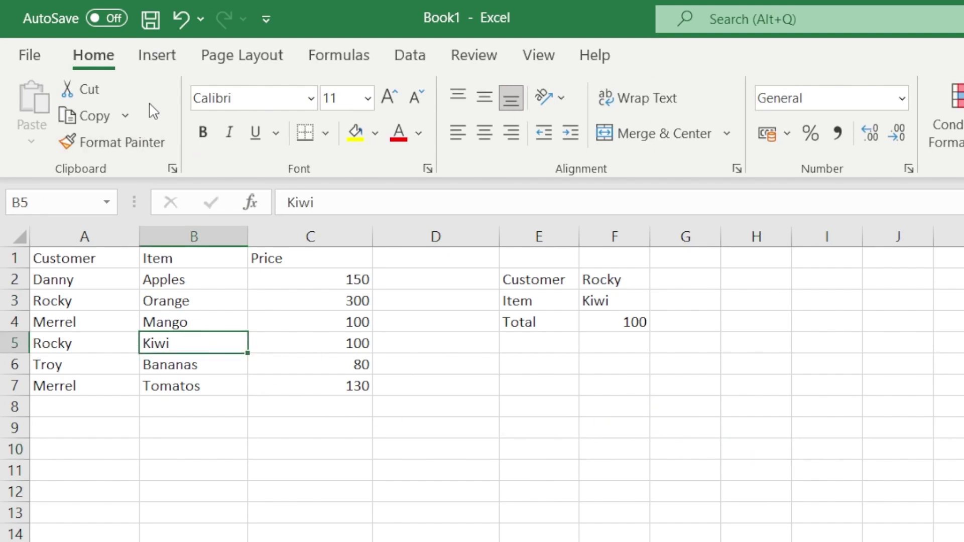
click(158, 65)
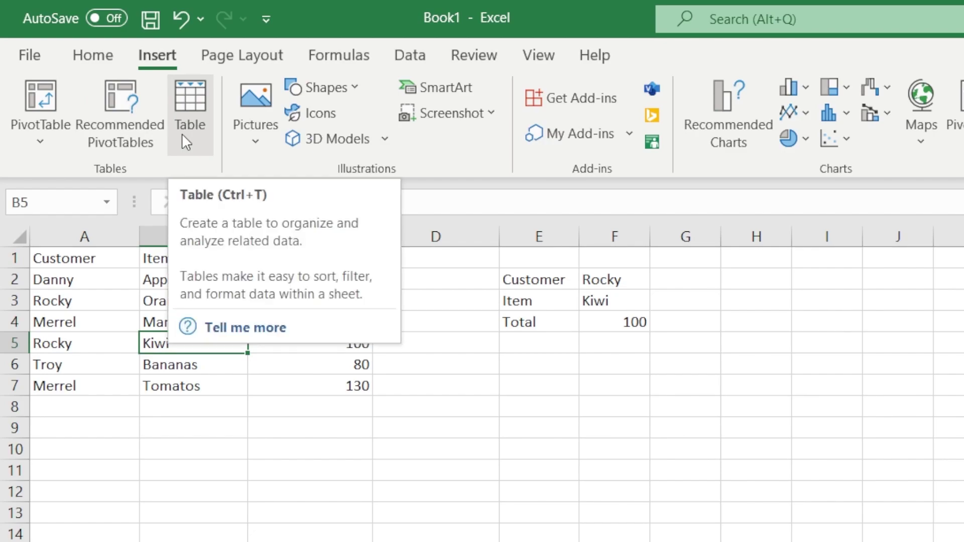
click(182, 134)
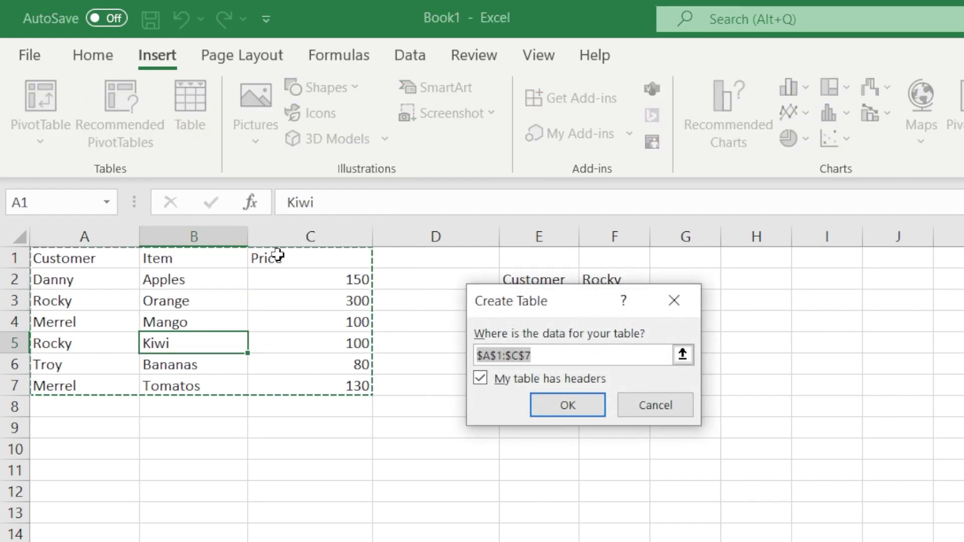
click(553, 356)
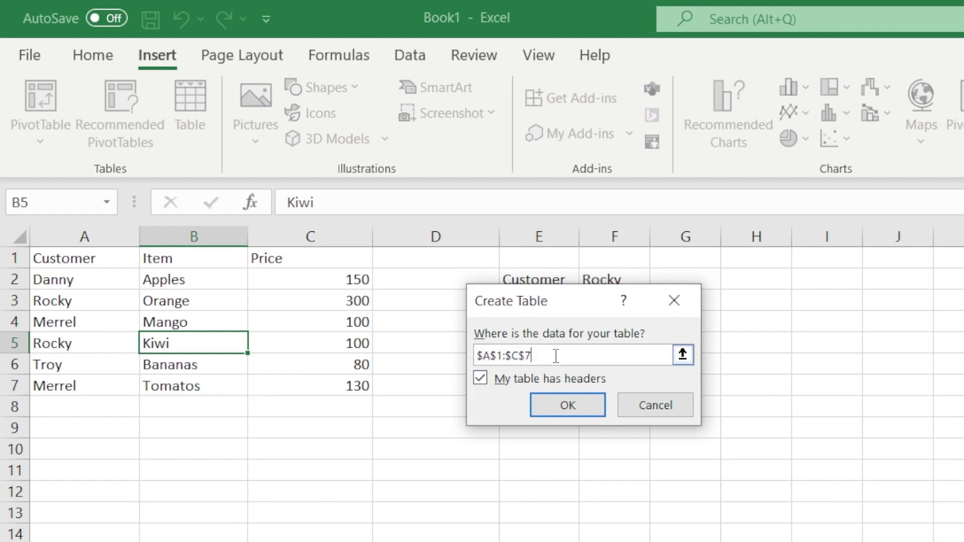
click(556, 417)
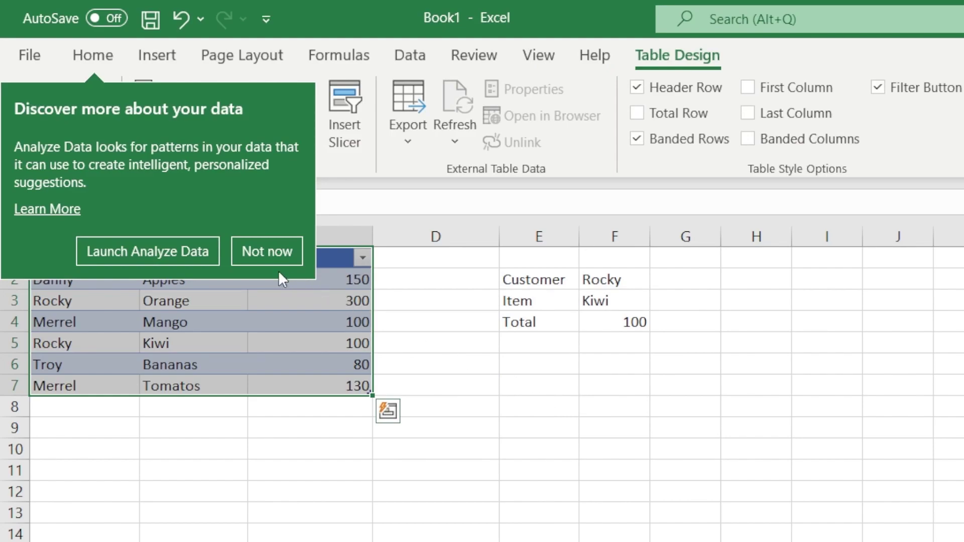
click(267, 252)
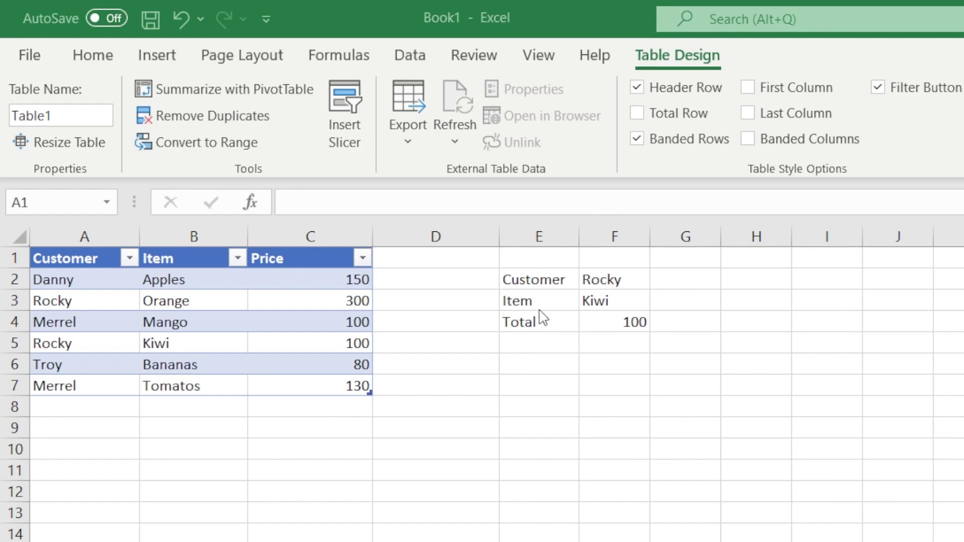
Add a total row to the table and set its Price summary in C8 to Average.
key(ctrl+a)
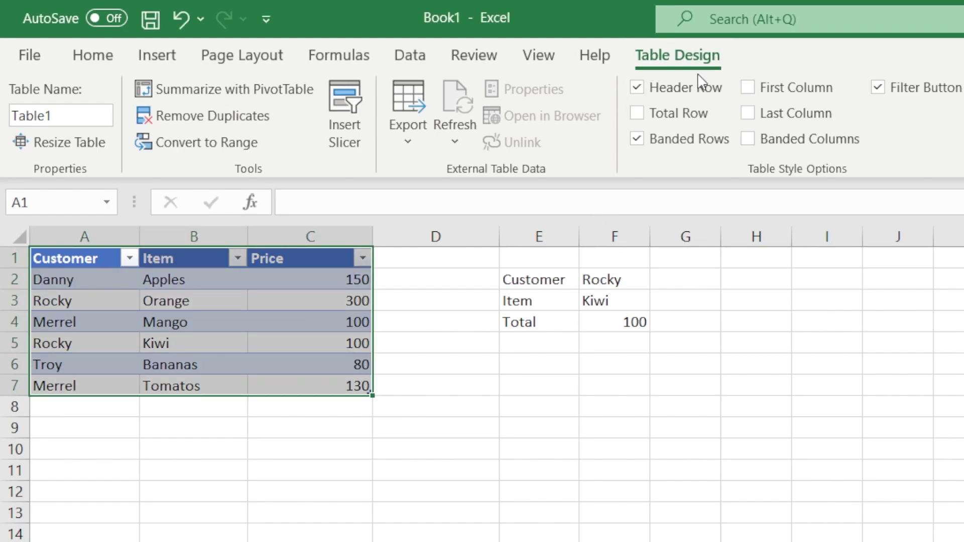
click(694, 116)
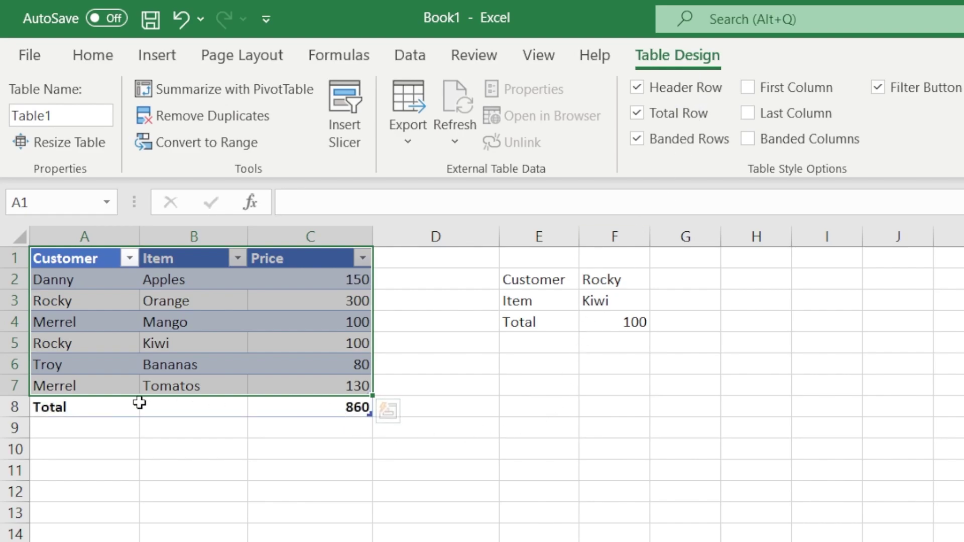
click(342, 404)
click(382, 407)
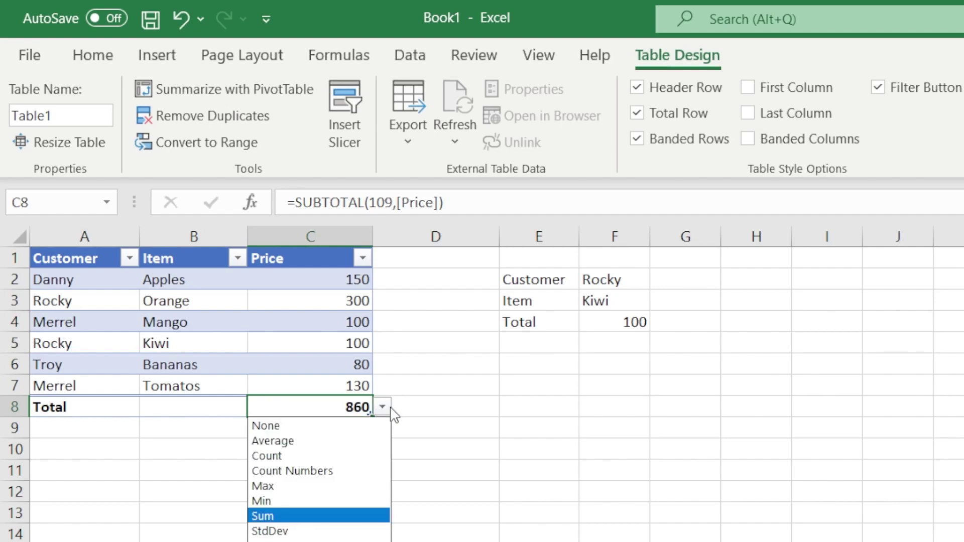
click(337, 442)
Change the Price summary in the table's total row to Max and reopen its list of functions.
click(382, 407)
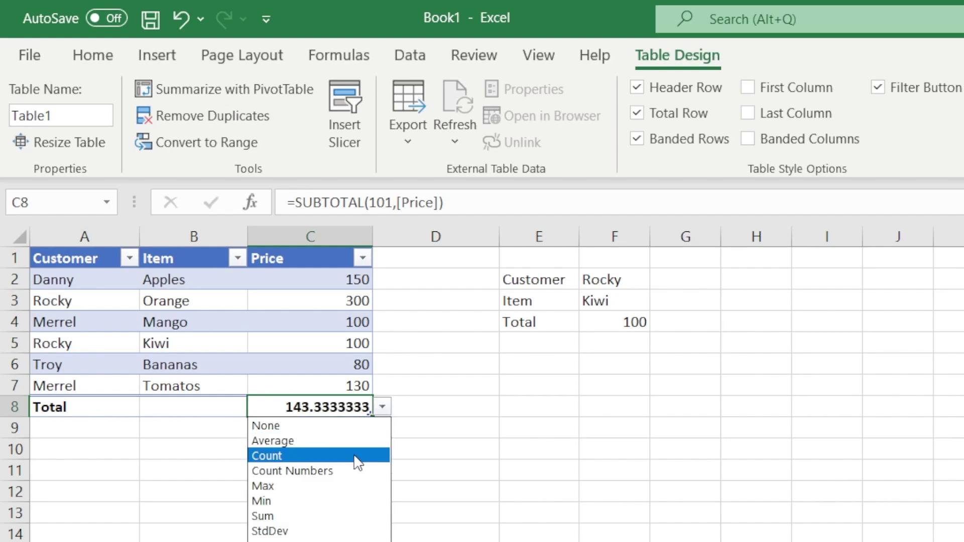
click(342, 486)
click(385, 408)
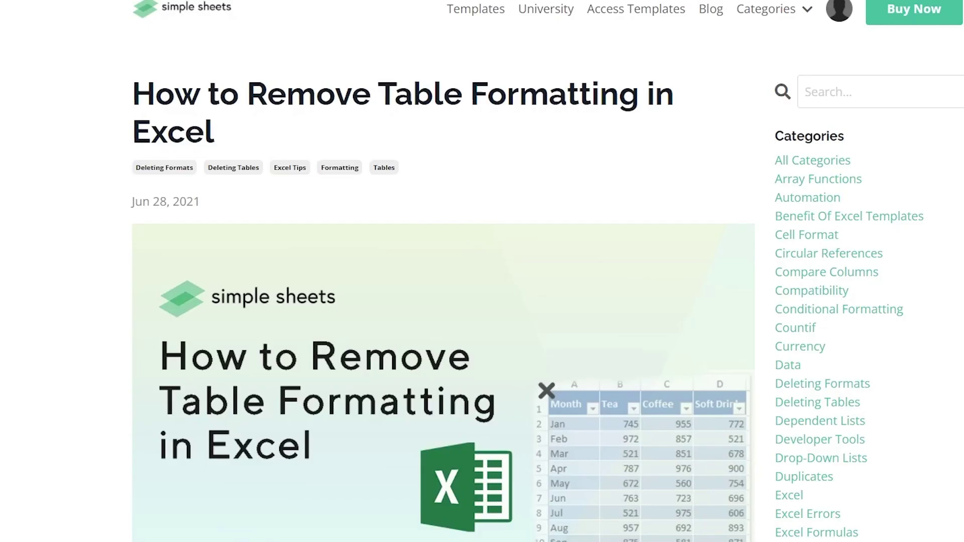
Read the Simple Sheets article on removing table formatting in Excel, through the Convert to Range instructions.
scroll(482, 272, down, 4)
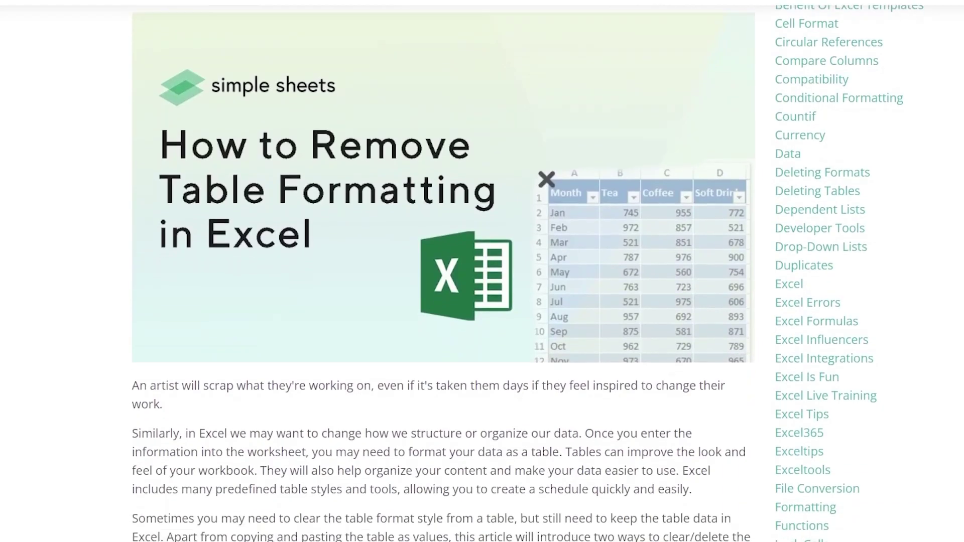
scroll(482, 271, down, 5)
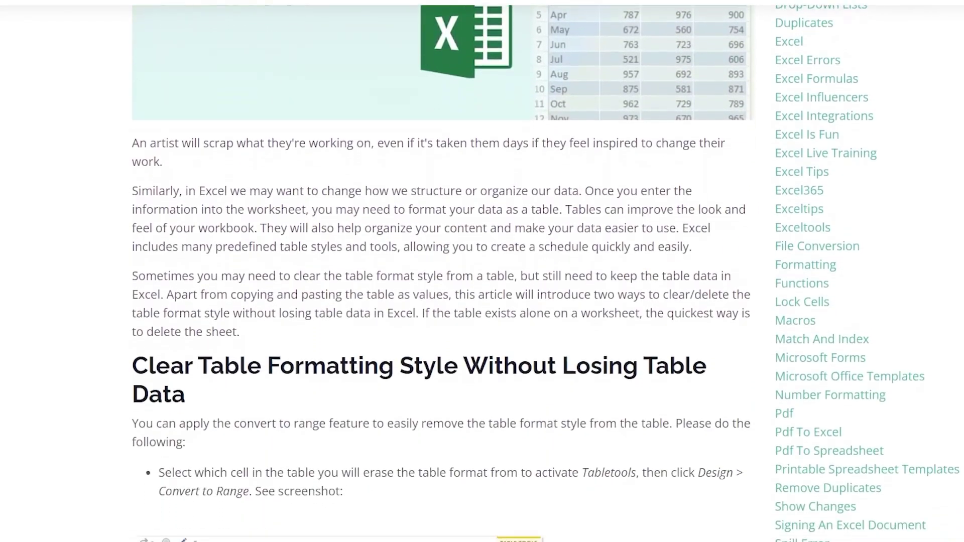
scroll(482, 271, down, 5)
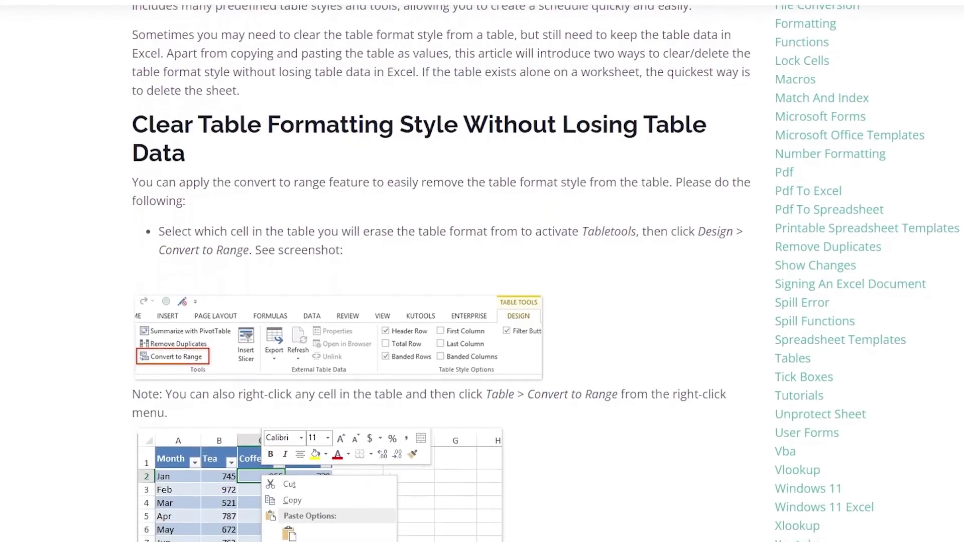